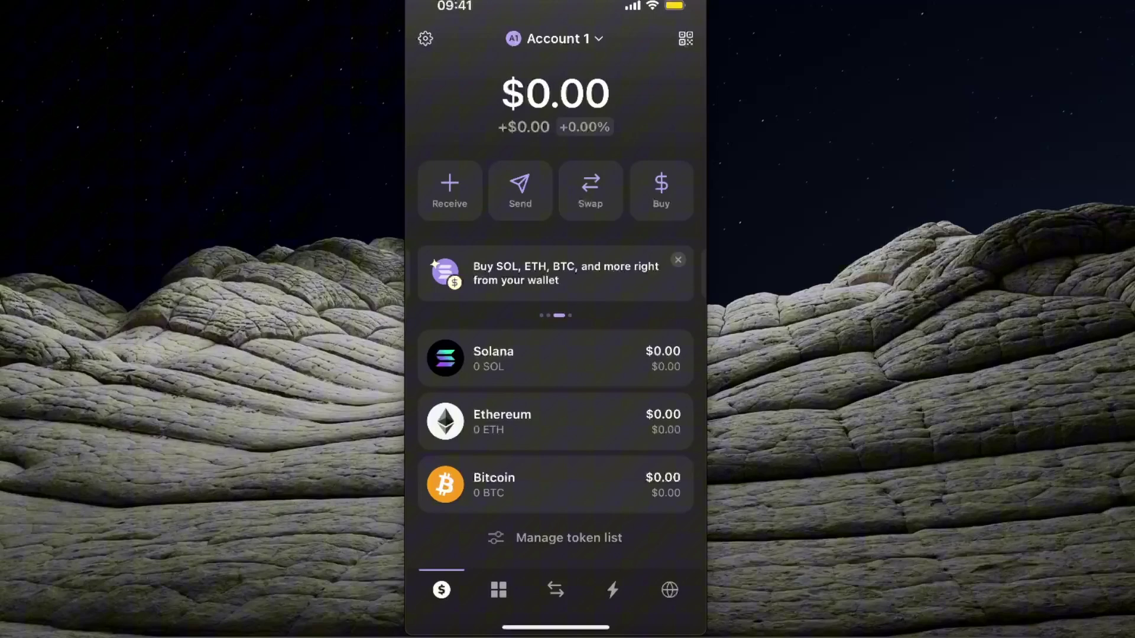
After checking Solana's details, begin sending SOL and select the 'To: Name or address' field
left_click(555, 358)
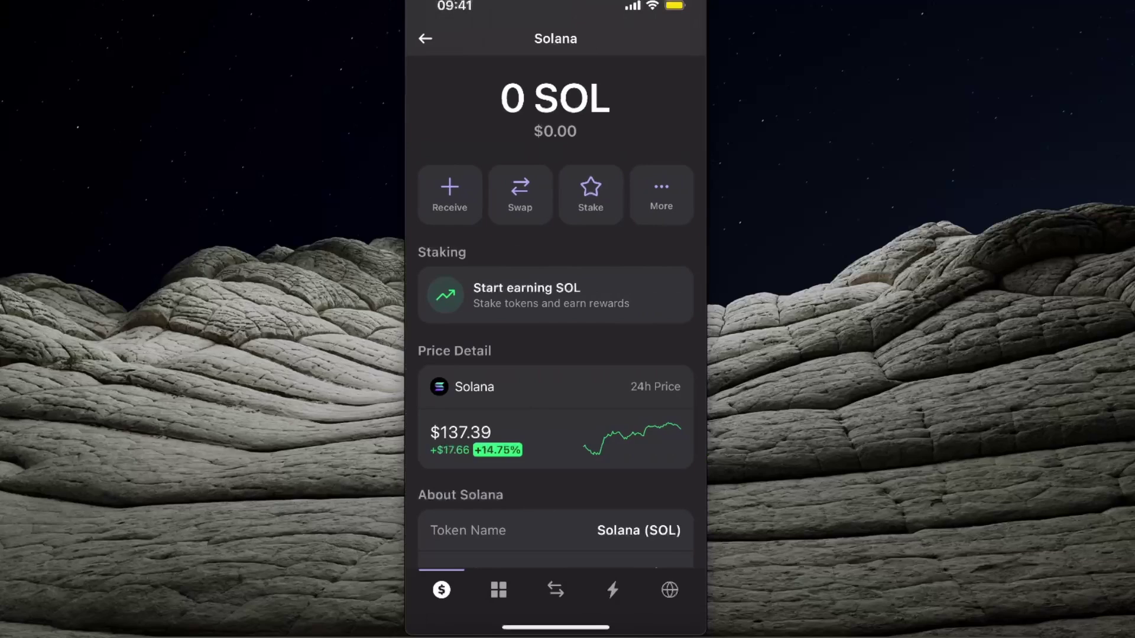
left_click(424, 39)
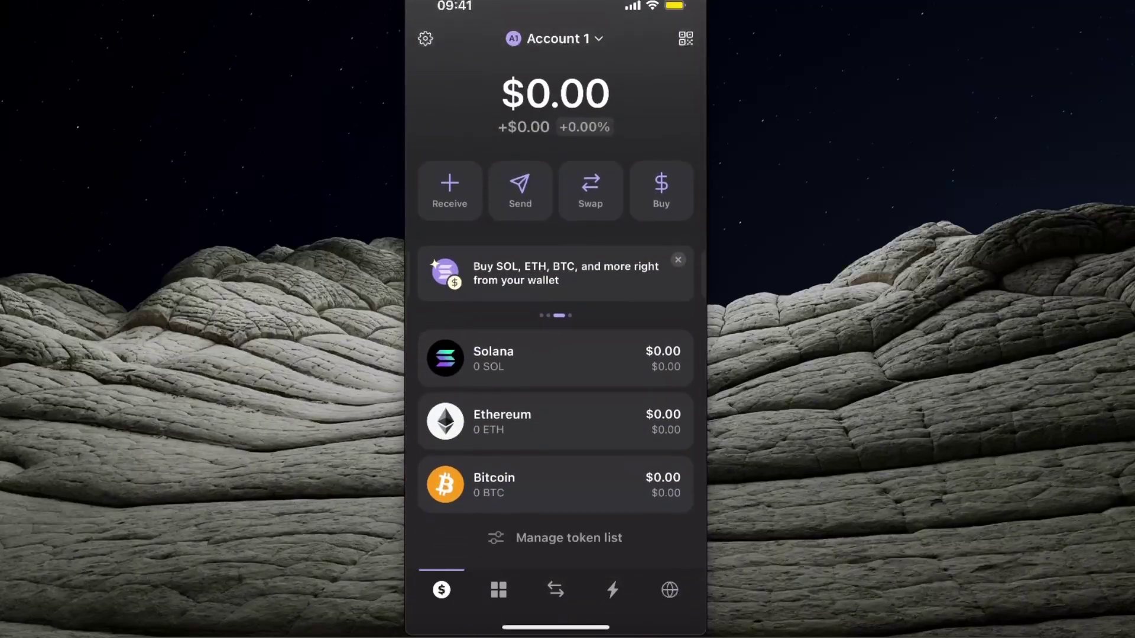
left_click(520, 190)
left_click(555, 153)
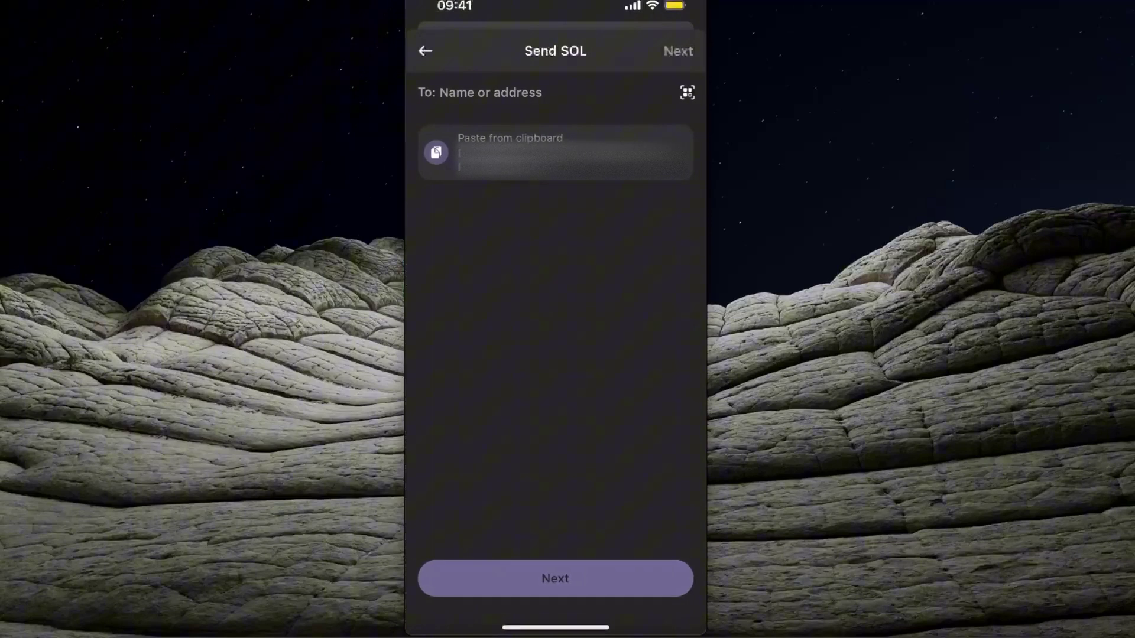
left_click(531, 92)
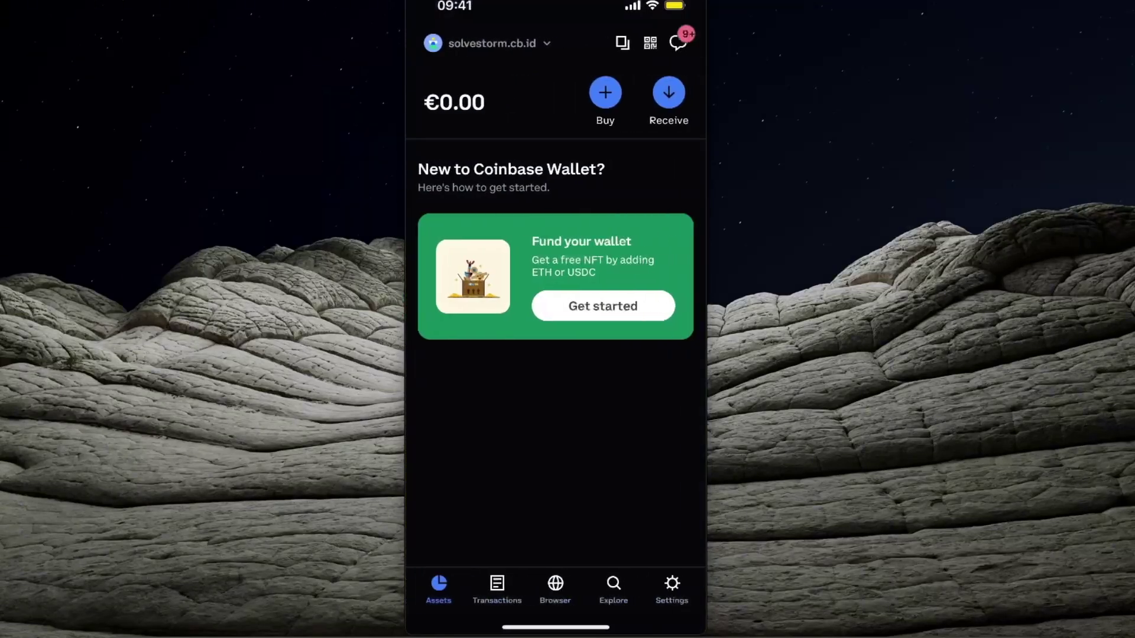
Copy Coinbase Wallet's Solana receiving address via Explore > Coins > Solana > Receive
left_click(613, 590)
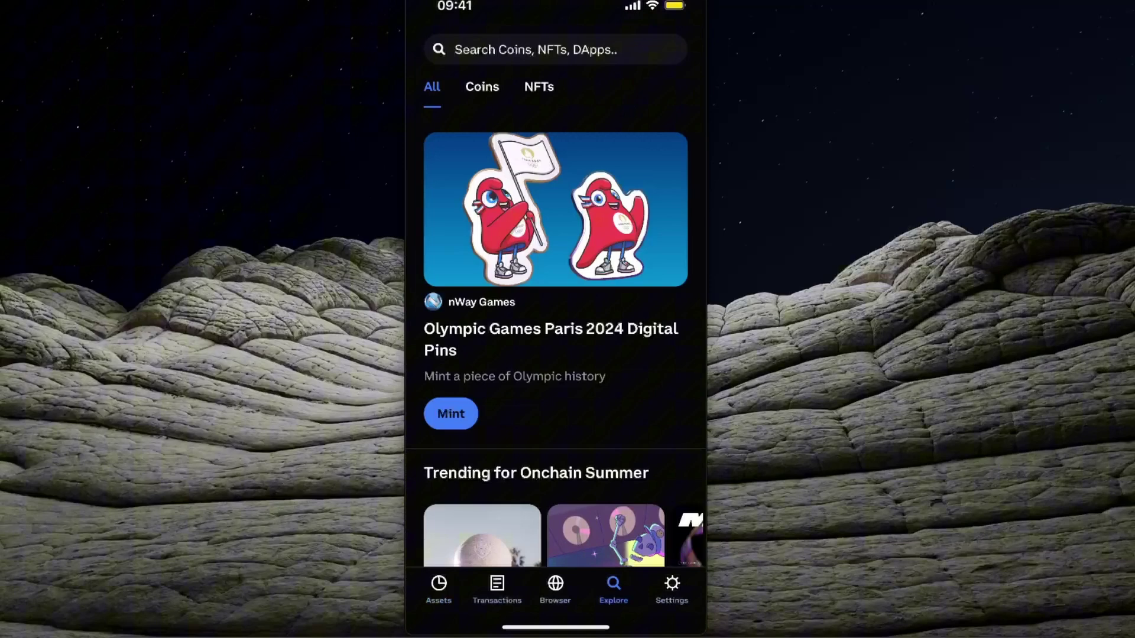
left_click(482, 87)
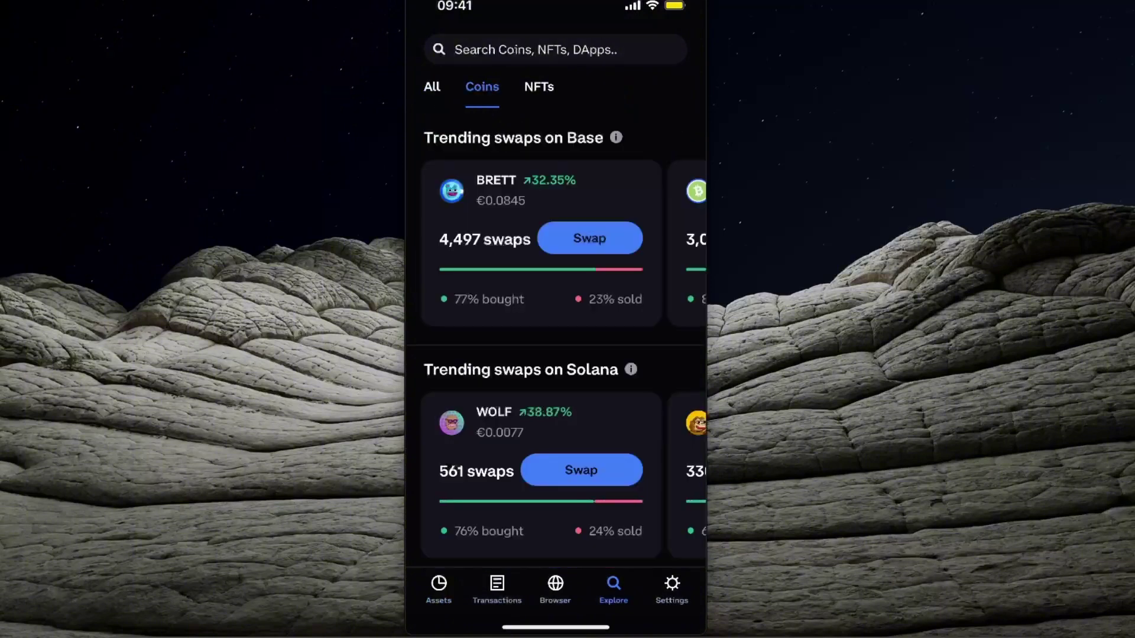
left_click(536, 49)
left_click(557, 163)
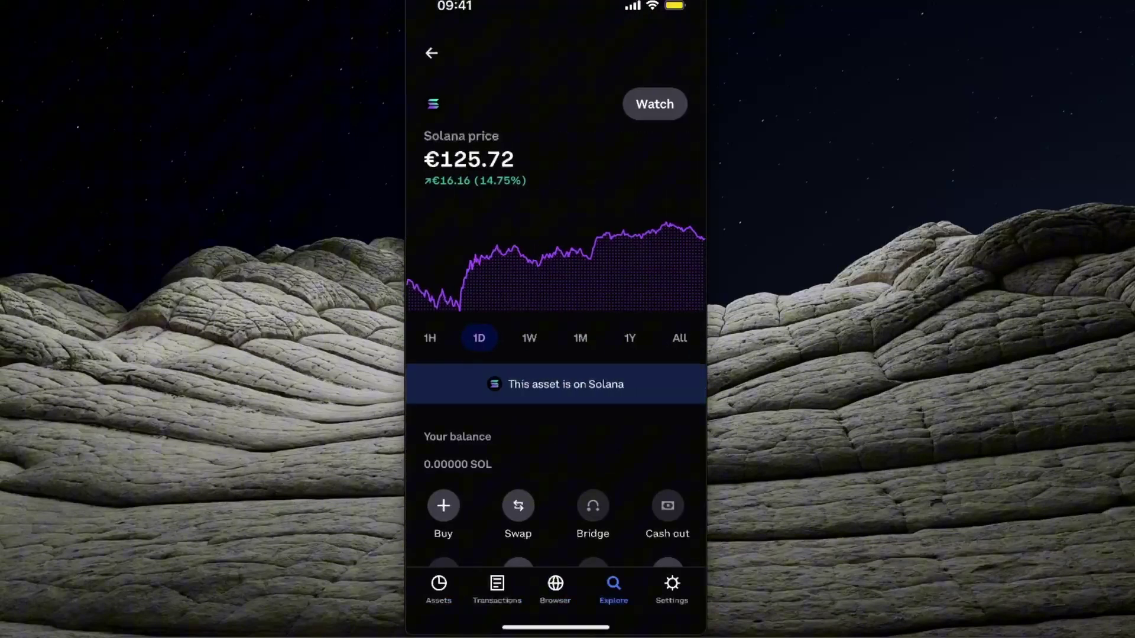
scroll(556, 355, "down", 3)
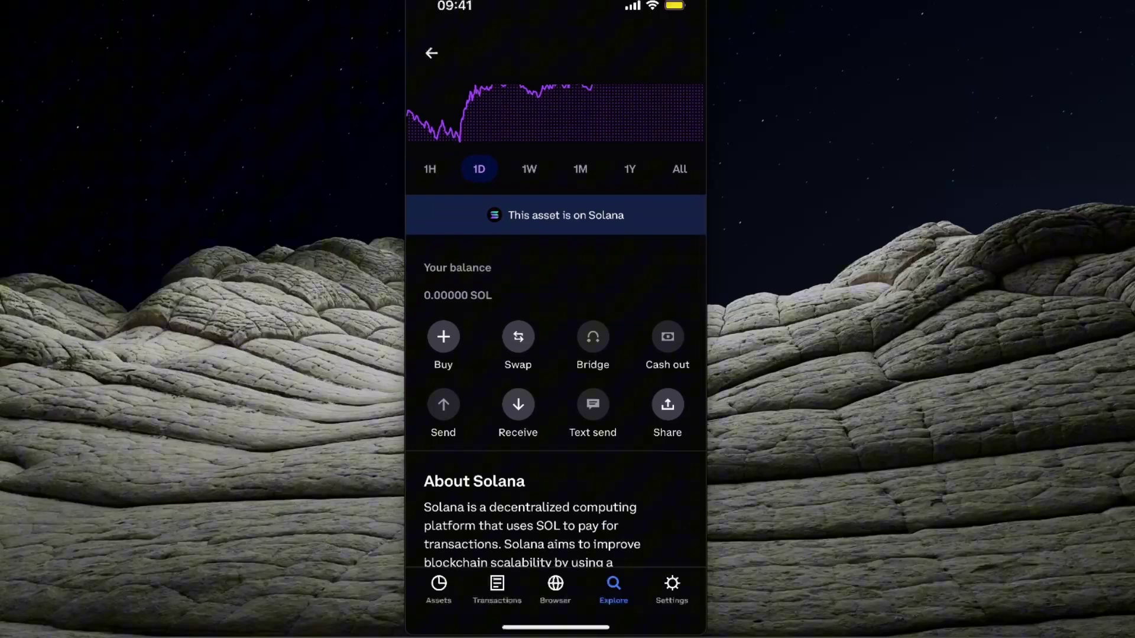
left_click(519, 404)
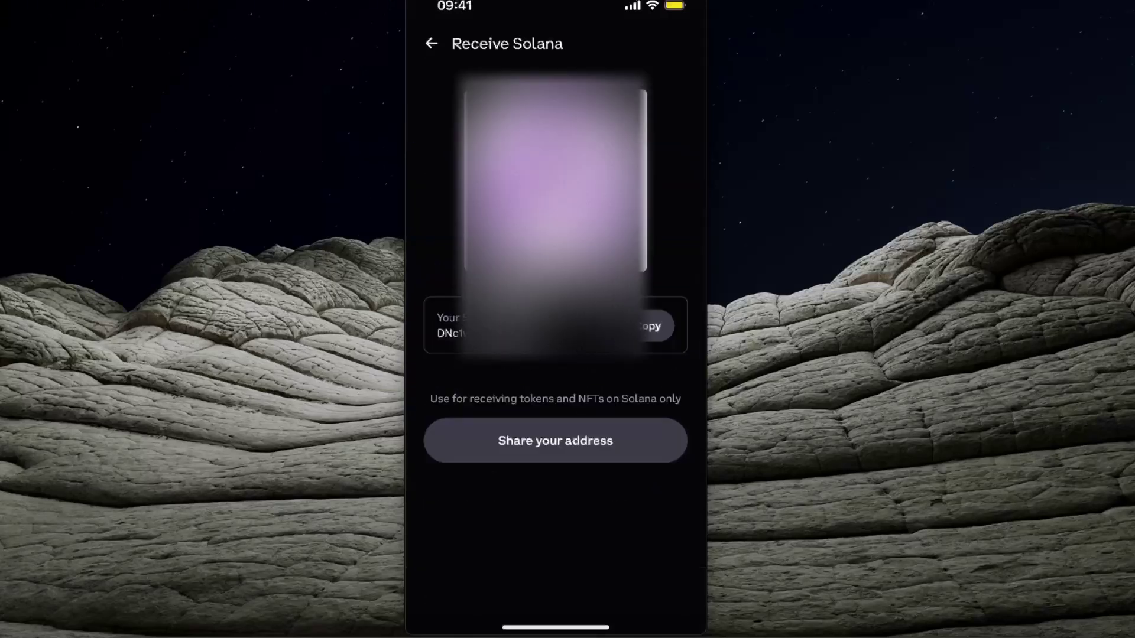
left_click(655, 326)
Paste the copied address as Phantom's recipient and continue to the amount screen
left_click(432, 43)
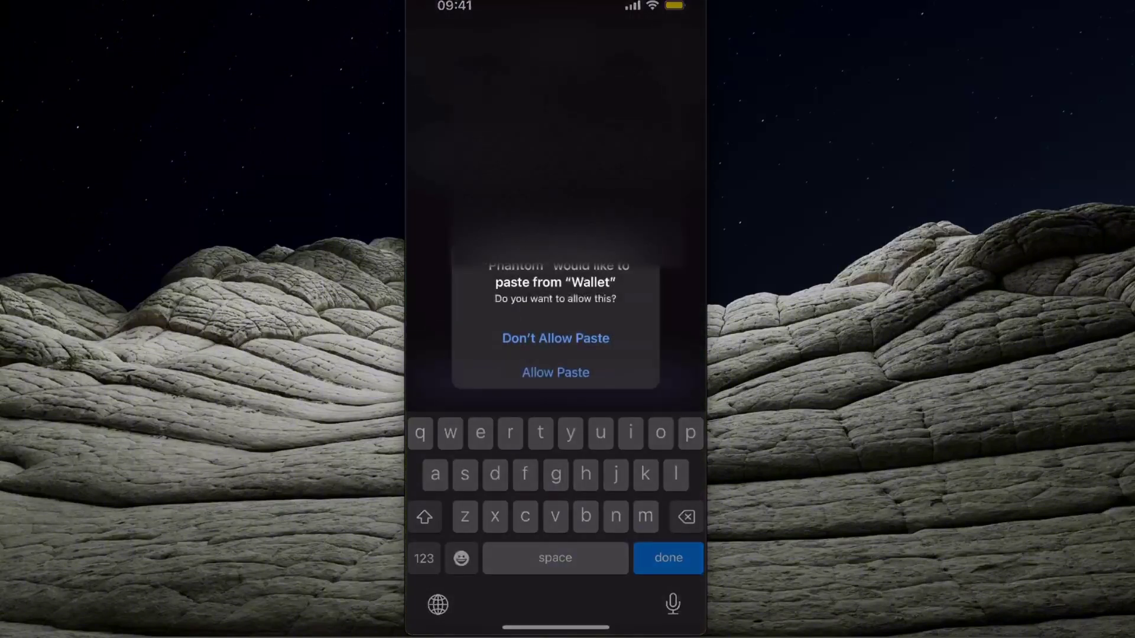
left_click(554, 373)
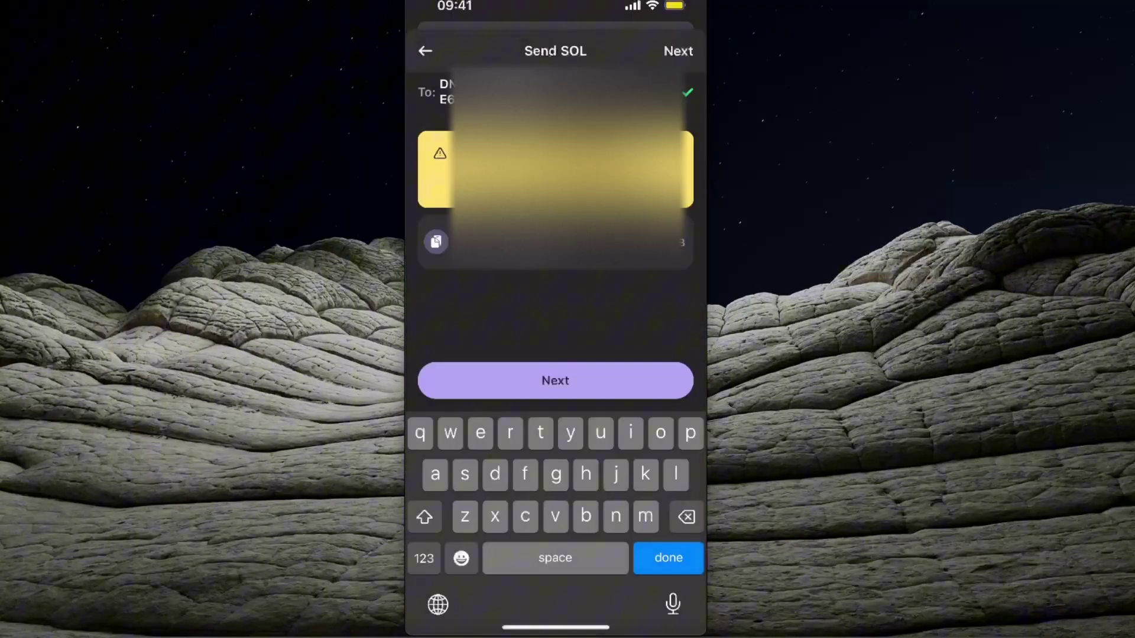
left_click(555, 381)
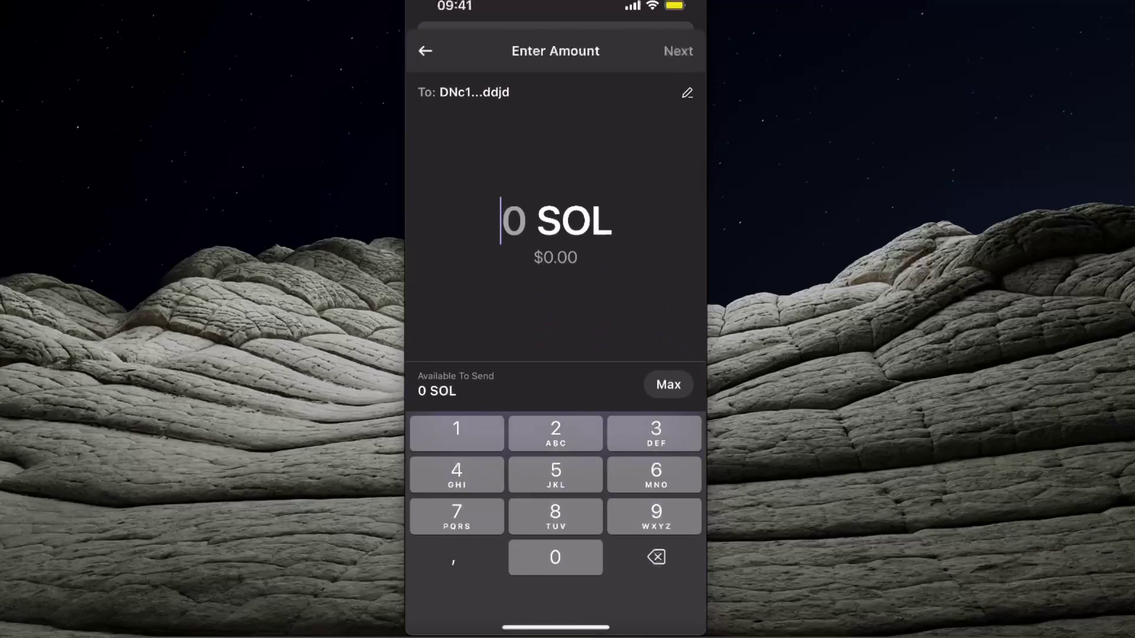
Enter 10 as the SOL amount on the keypad and dismiss it
left_click(457, 433)
left_click(555, 558)
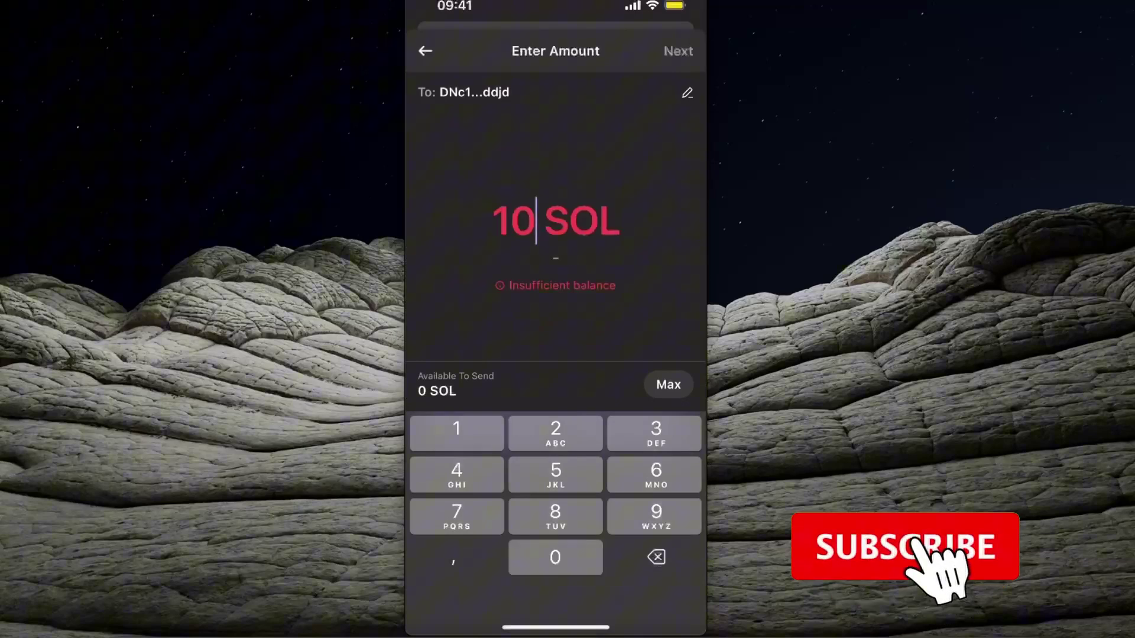
left_click(555, 221)
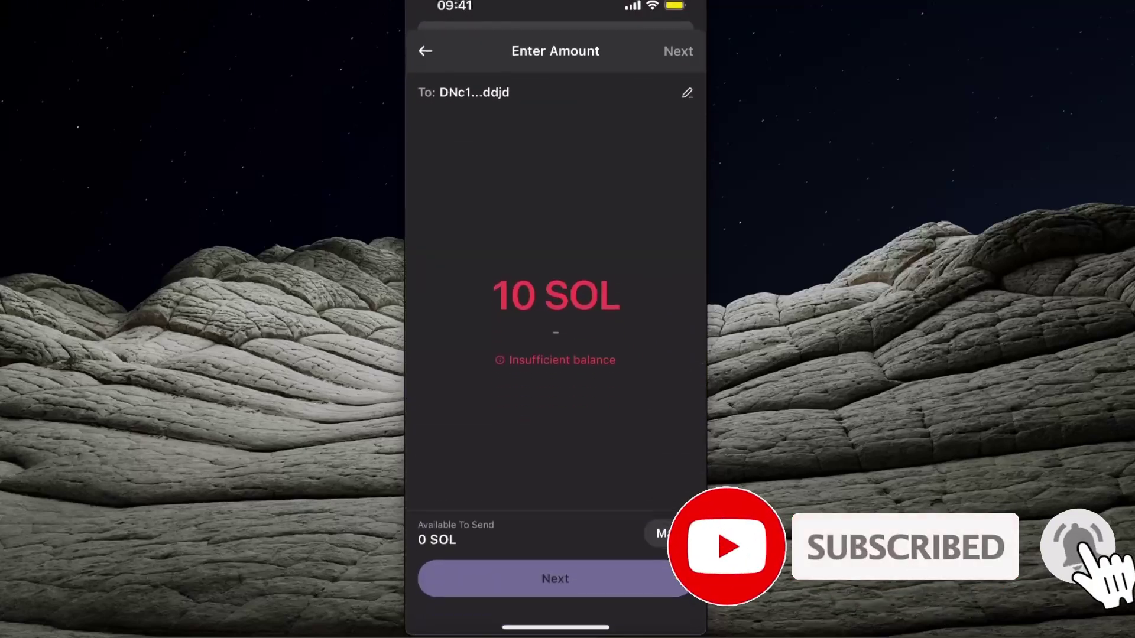